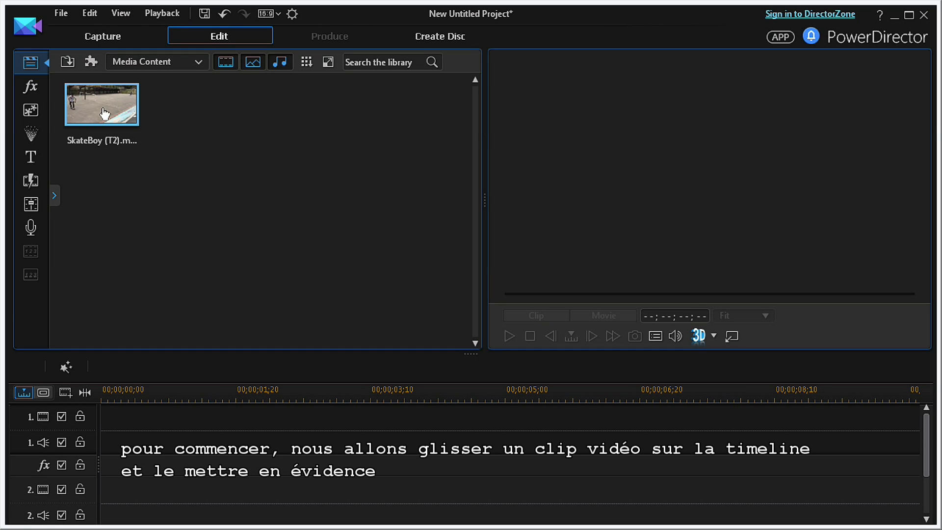
Step: Place the SkateBoy clip on video track 1 and open it in the Motion Tracker
click(105, 114)
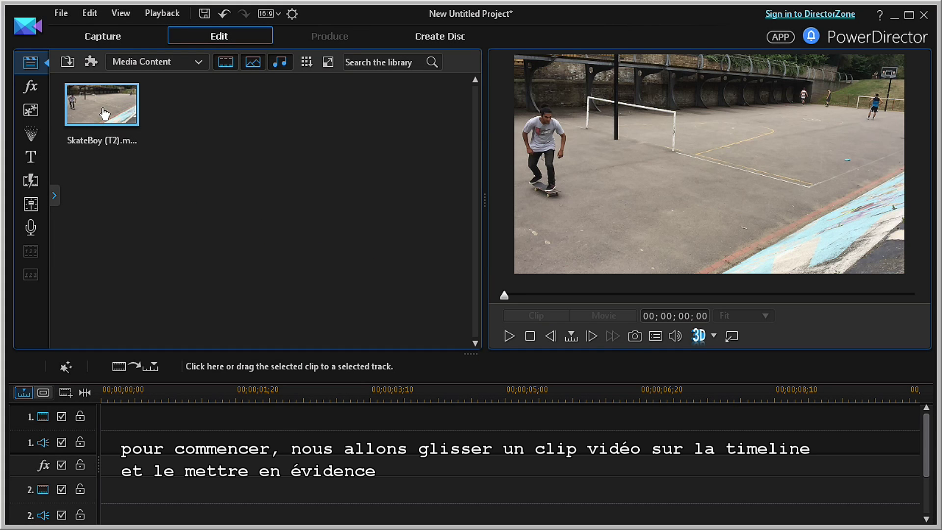
drag(105, 114, 101, 426)
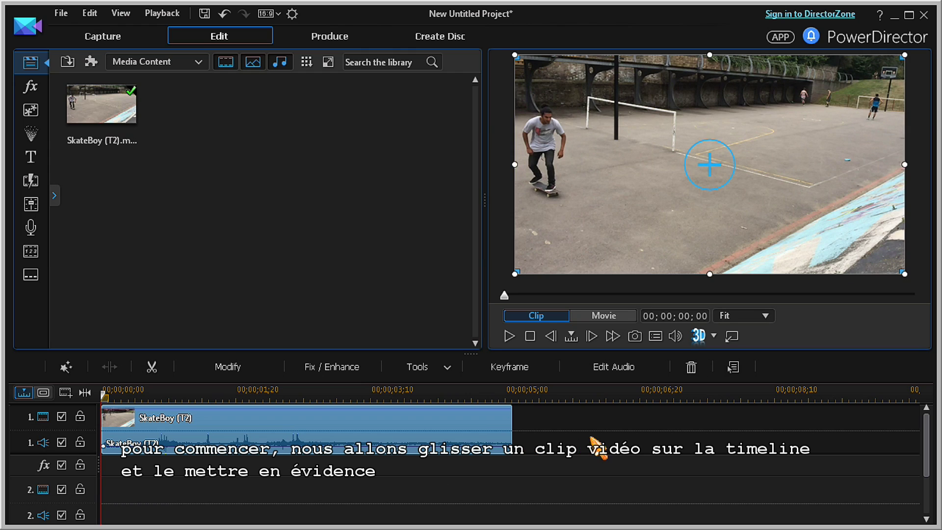
click(448, 369)
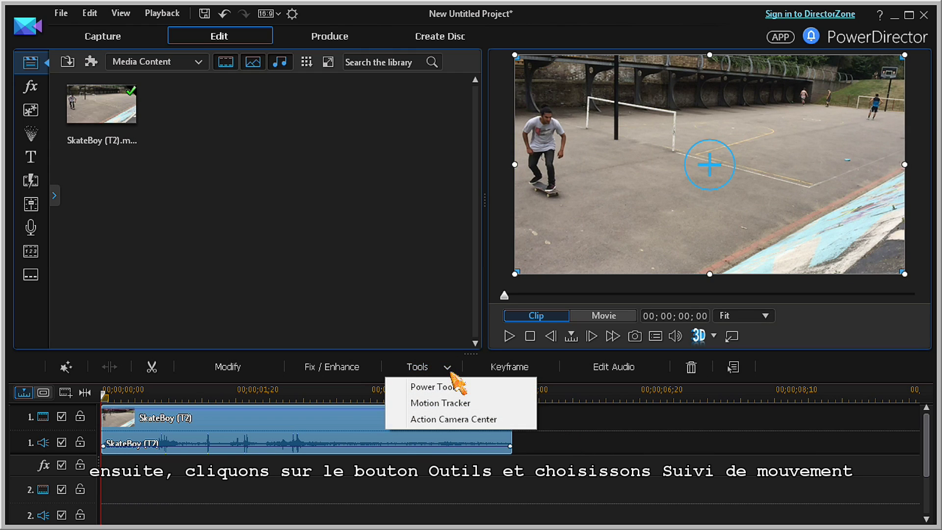
click(506, 403)
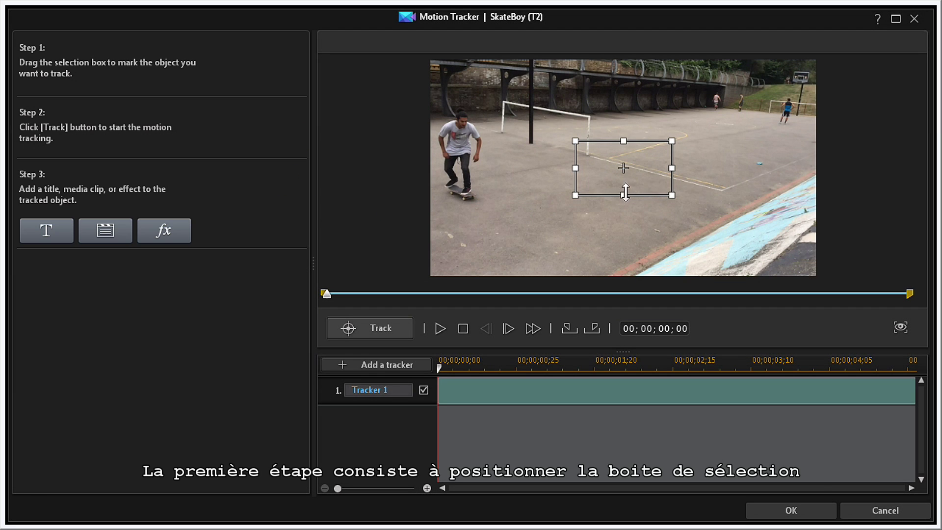
Step: Stretch the tracking box taller, move it onto the skateboarder, and start tracking
drag(623, 194, 619, 245)
drag(624, 142, 623, 101)
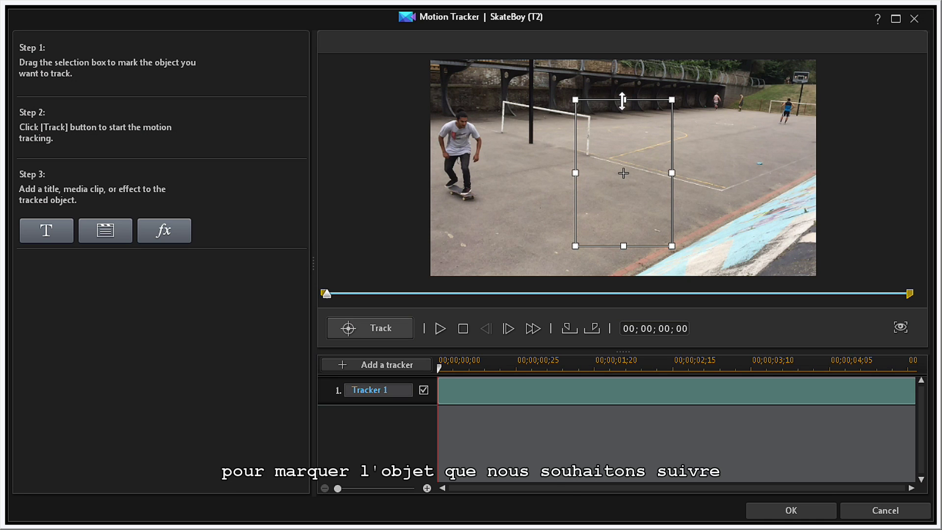
drag(667, 170, 475, 153)
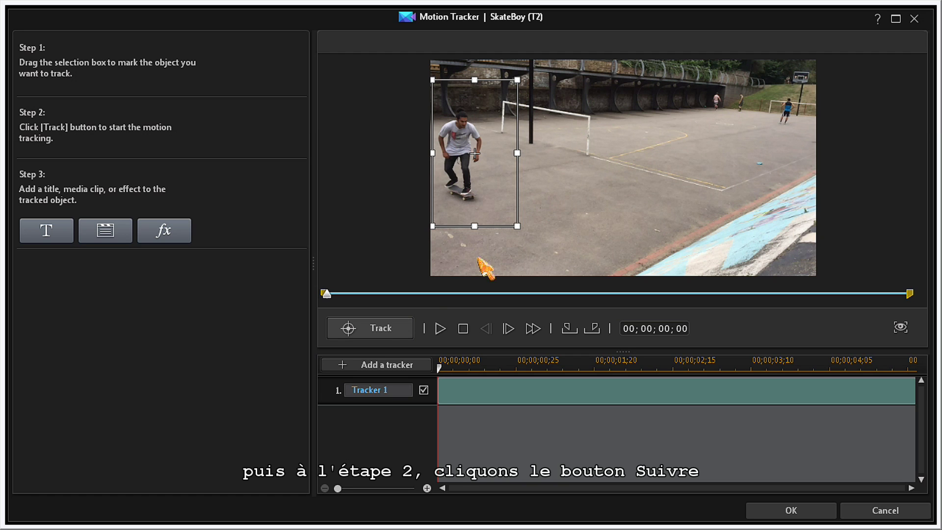
click(381, 328)
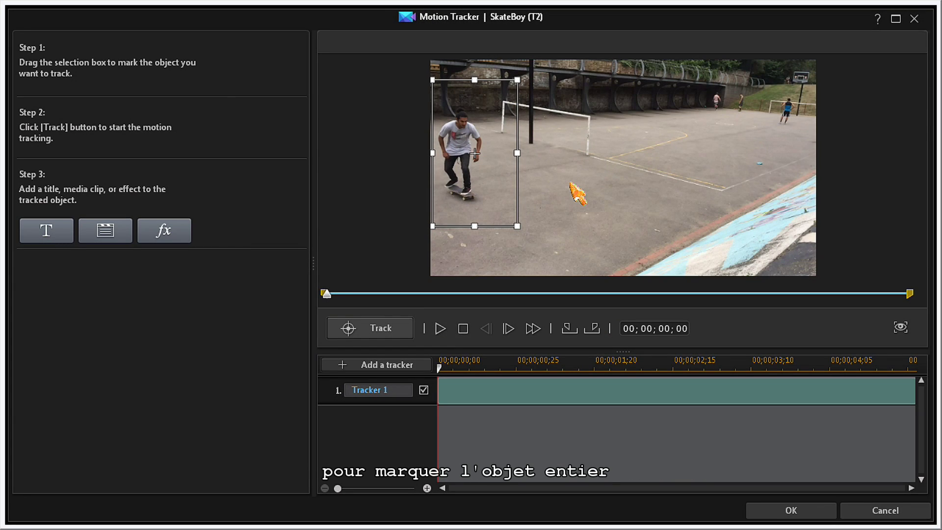
Step: Stop the drifting track, shrink the box to the skater's torso, and track again
click(385, 334)
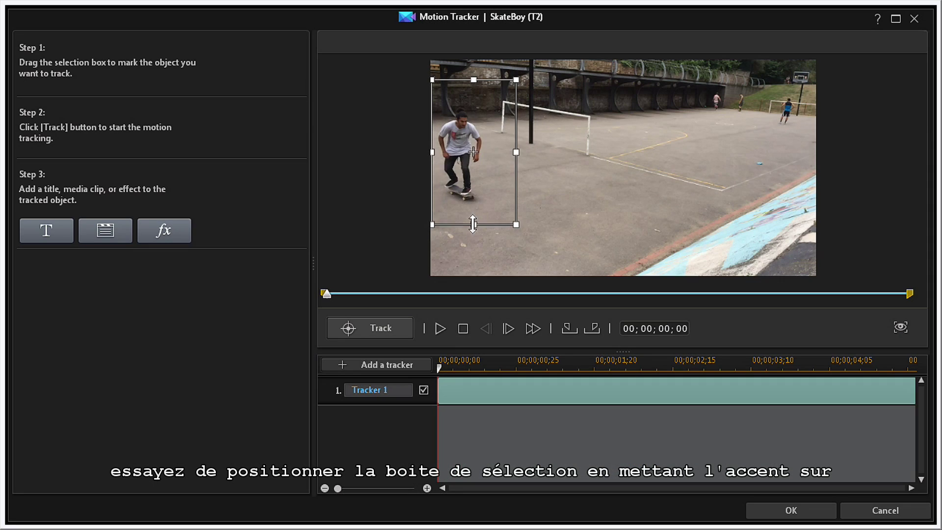
drag(473, 226, 469, 141)
drag(474, 78, 473, 129)
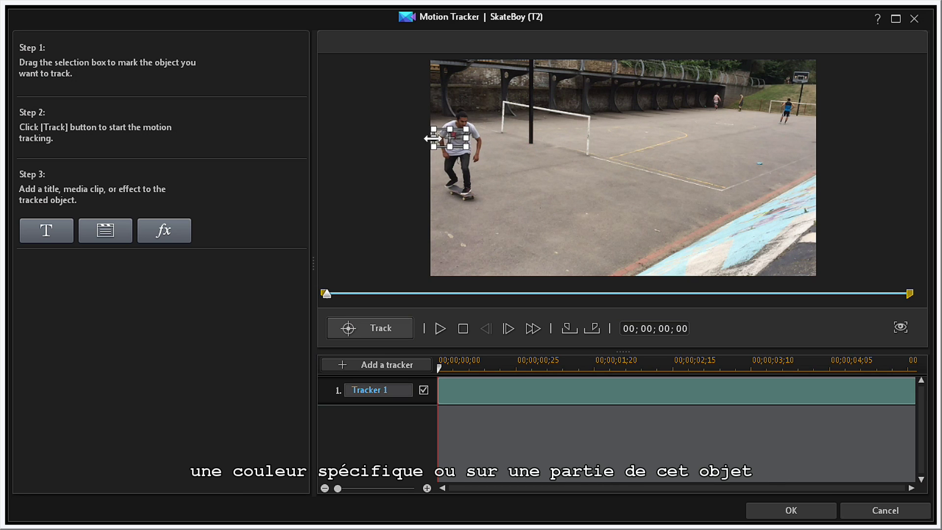
click(391, 330)
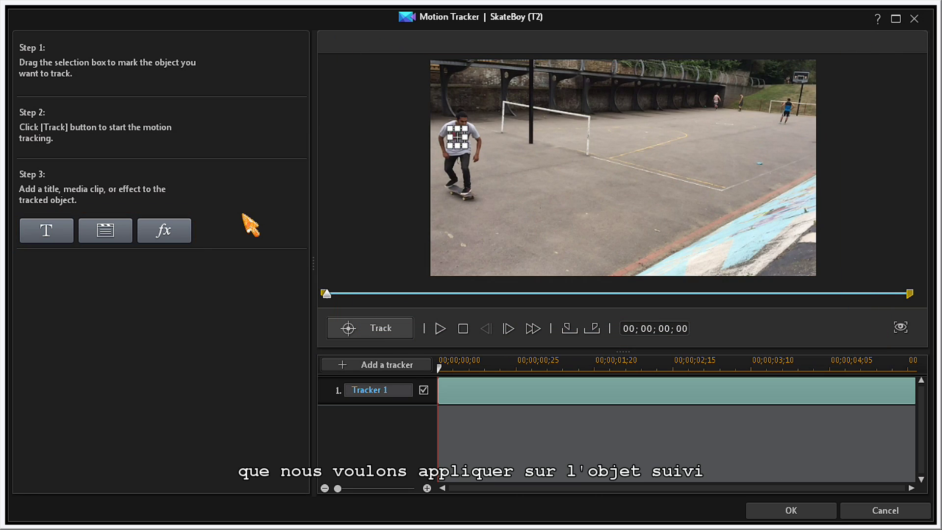
Step: Import the RedHi-1b red dashed-frame image from the hard drive onto the tracker
click(116, 232)
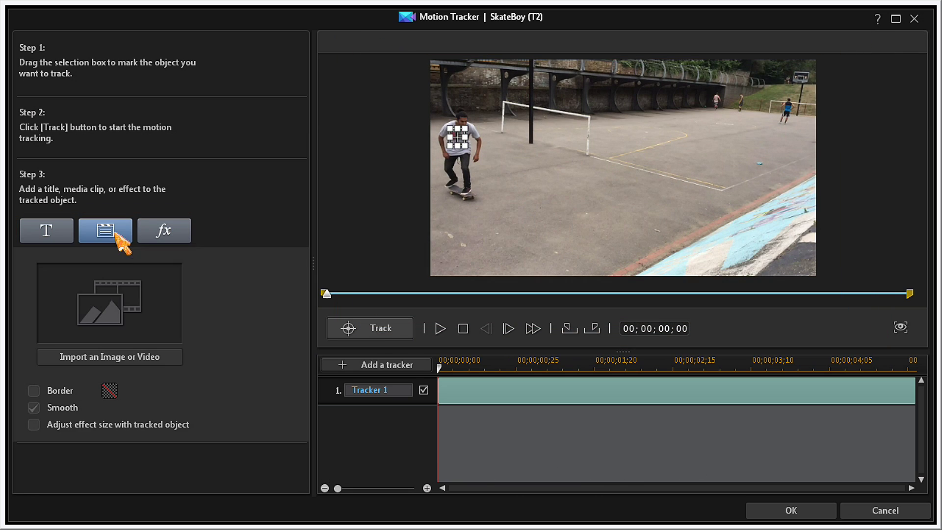
click(130, 359)
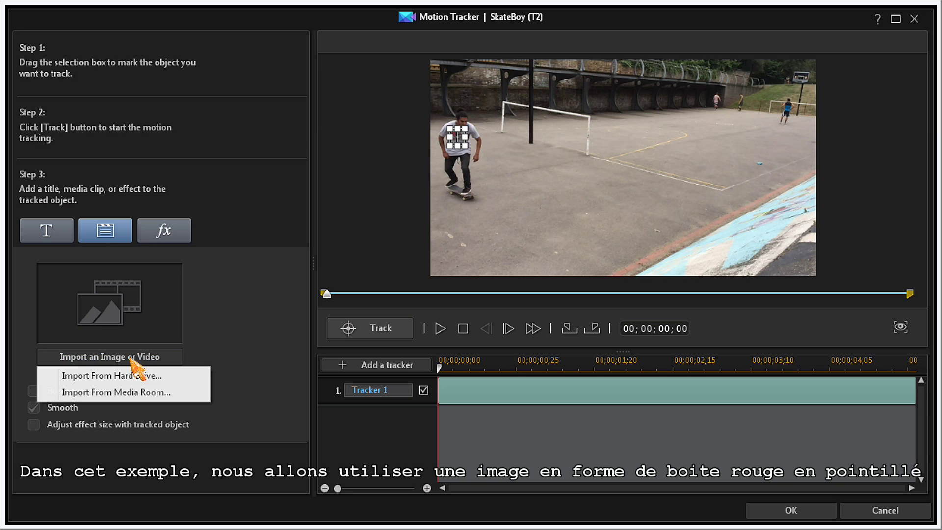
click(183, 375)
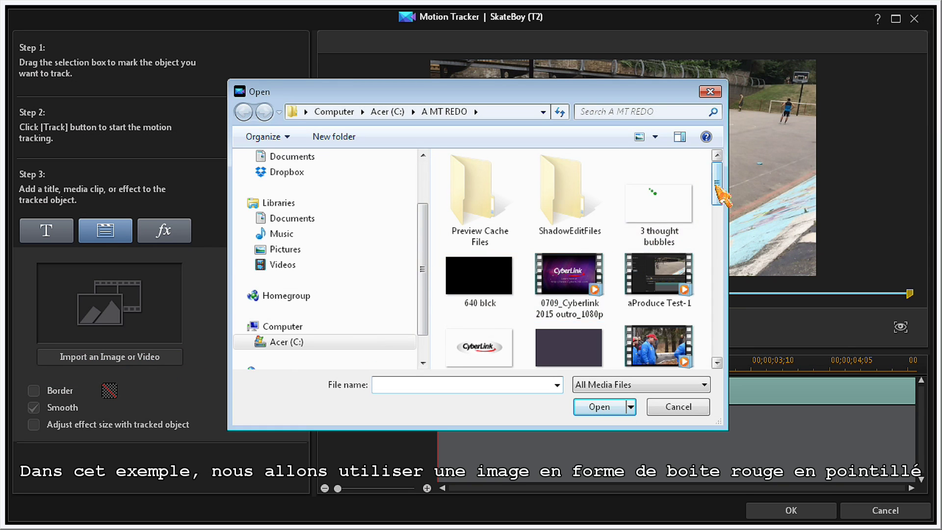
drag(717, 196, 717, 294)
click(487, 237)
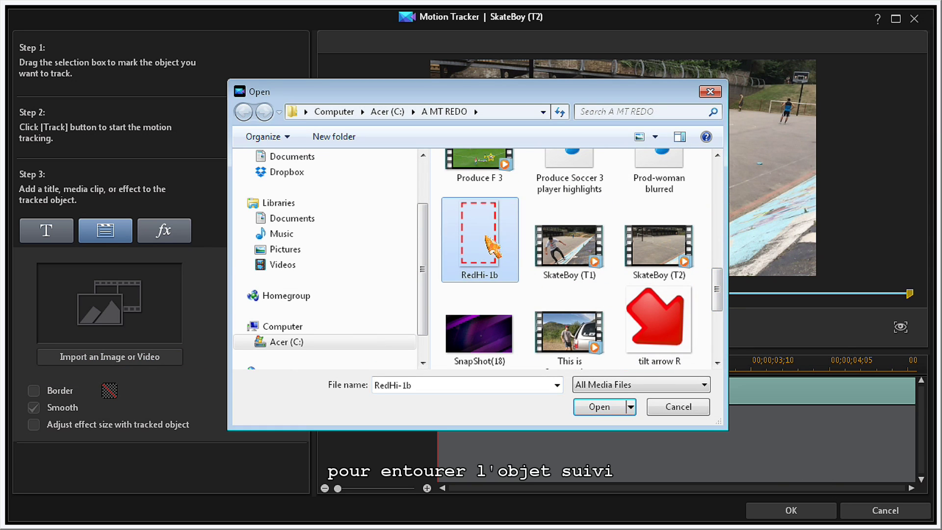
click(595, 407)
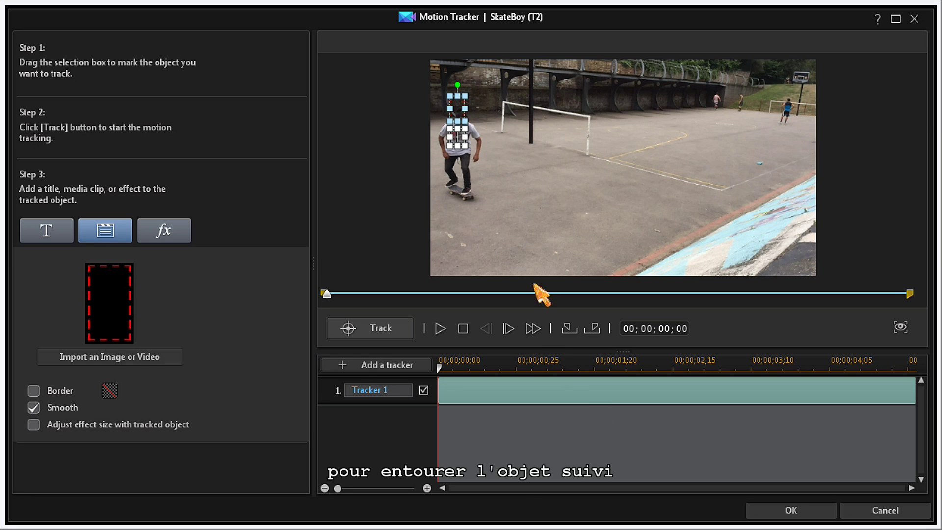
Step: Stretch the red frame over the skater's whole body and preview it following him
drag(454, 119, 467, 219)
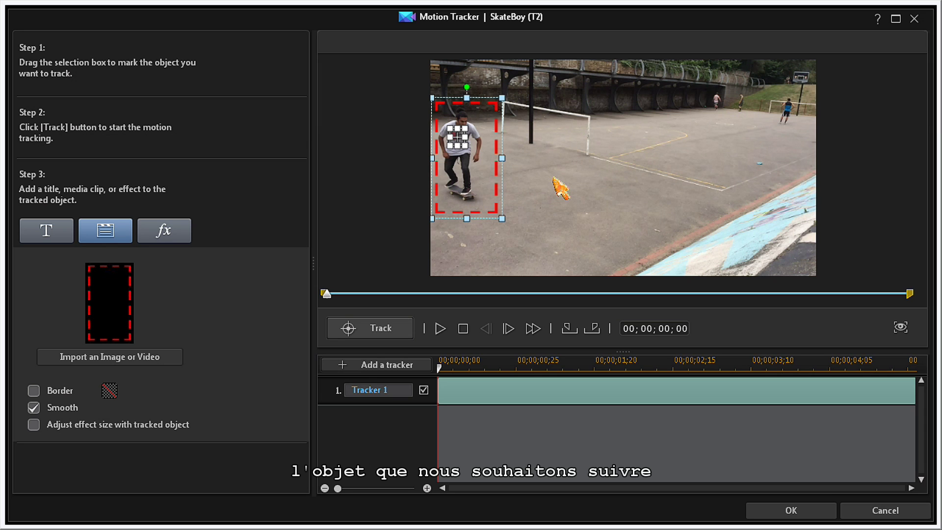
click(441, 329)
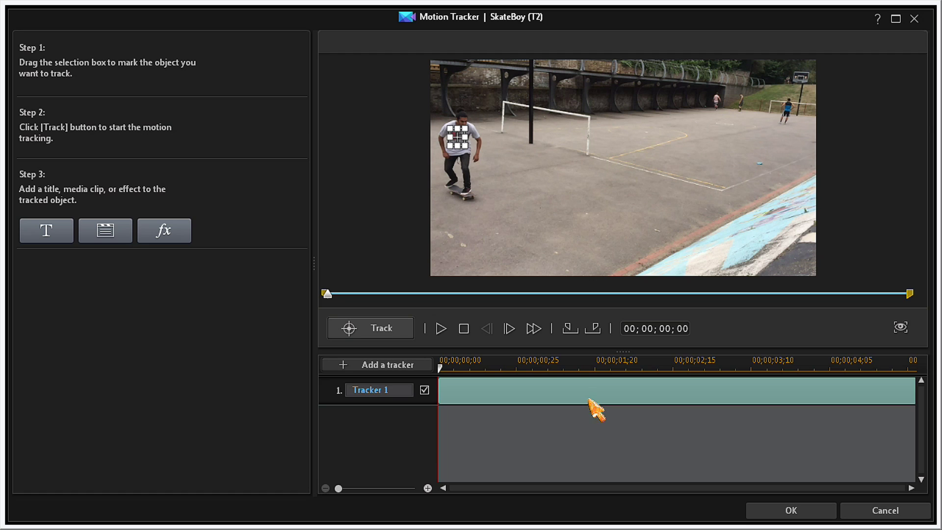
Step: Remove Tracker 1, confirm the deletion, and add a new tracker
right_click(580, 388)
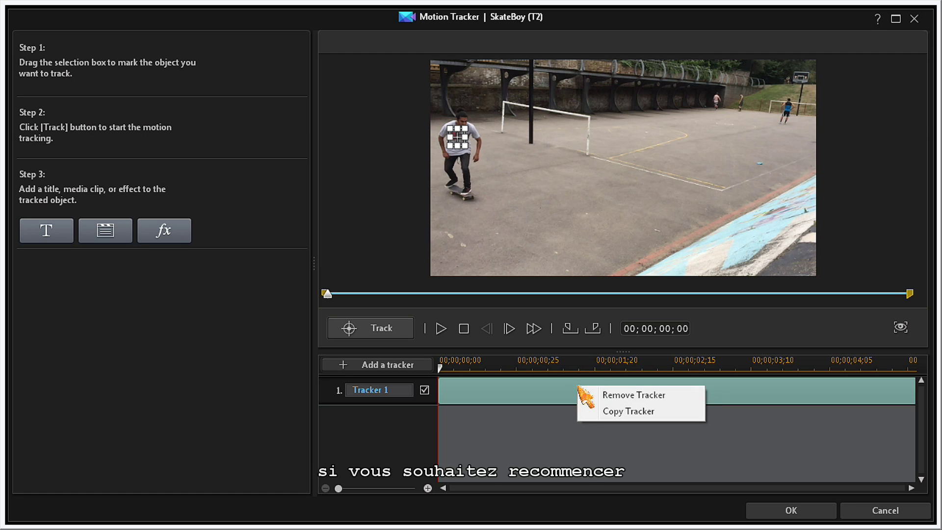
click(683, 394)
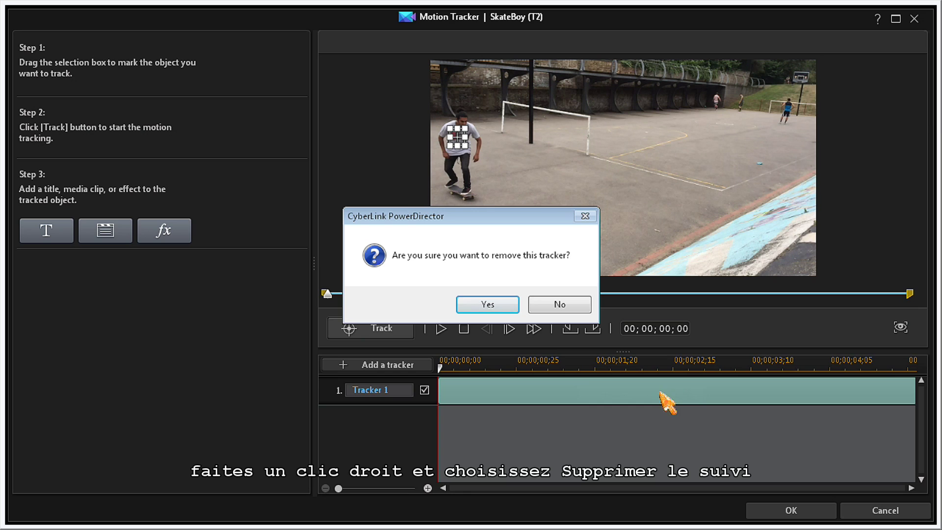
click(498, 304)
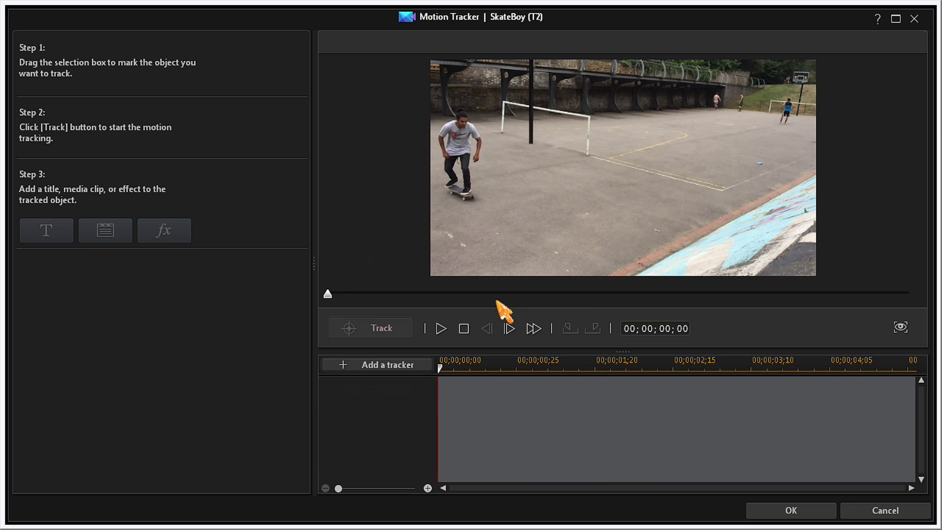
click(415, 368)
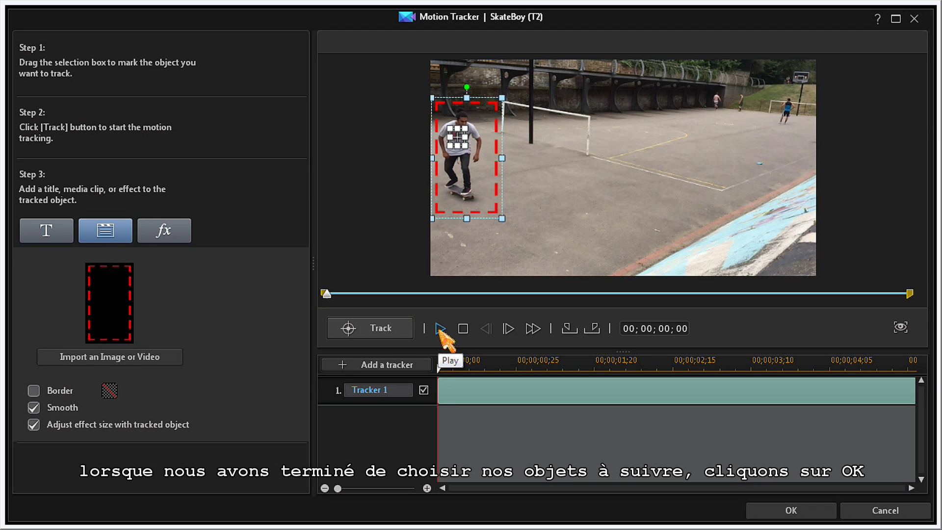
Step: Apply the tracked red frame to the SkateBoy timeline clip with OK
click(788, 514)
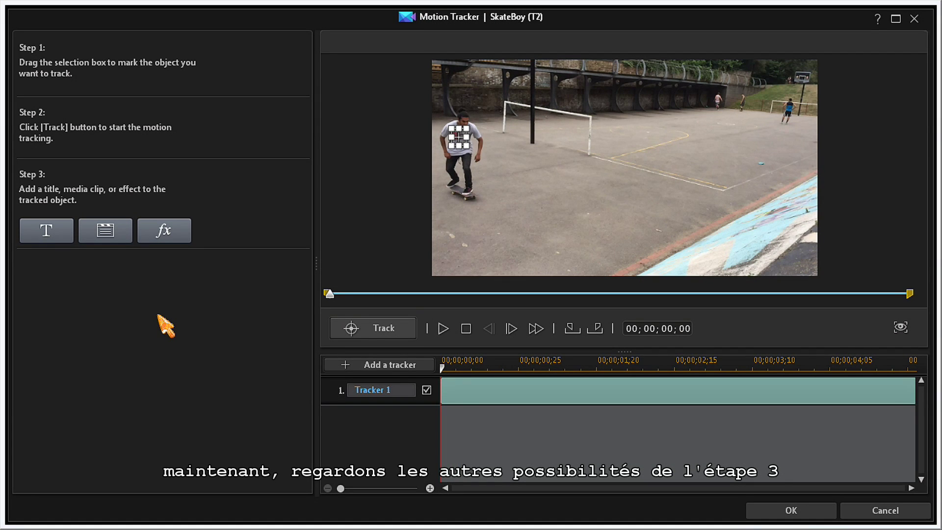
Step: Attach the title 'Skater Boy' in bold, size 16, orange text to the tracked skater
click(63, 237)
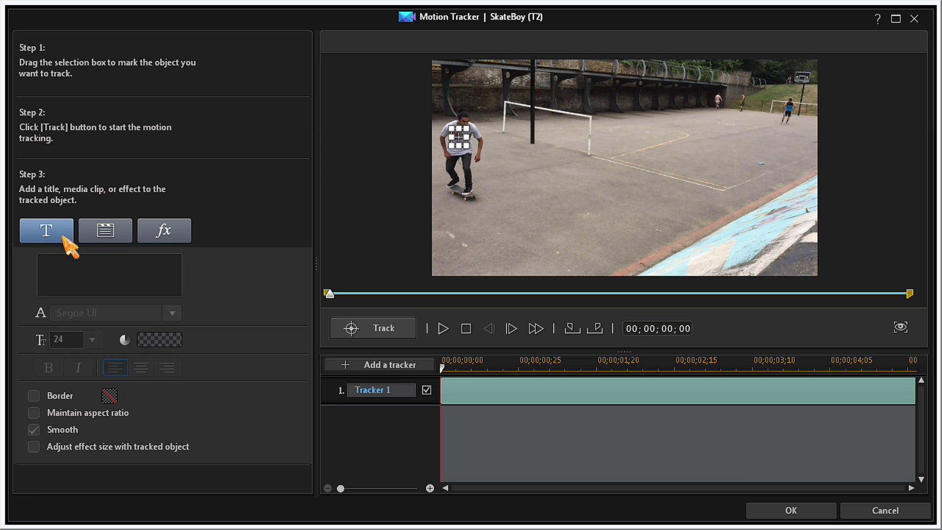
click(46, 261)
text(Skater Boy)
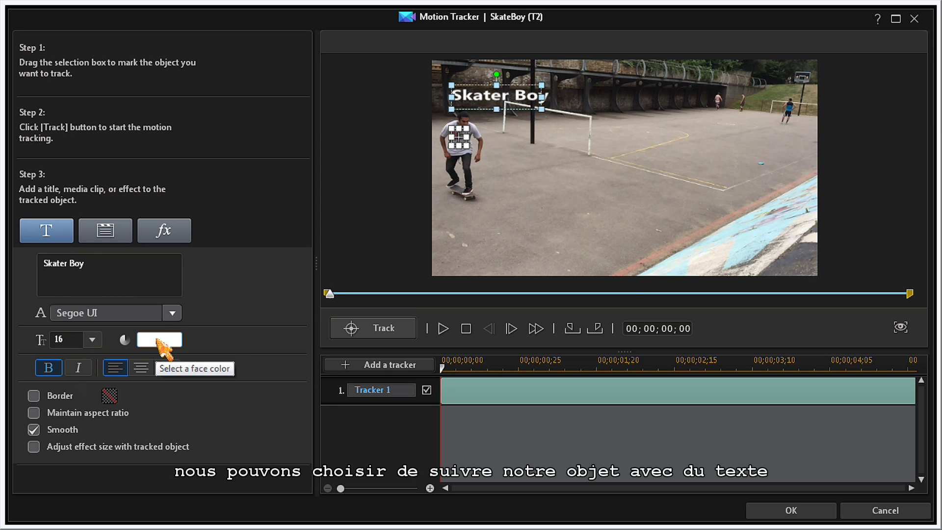
click(159, 340)
click(339, 237)
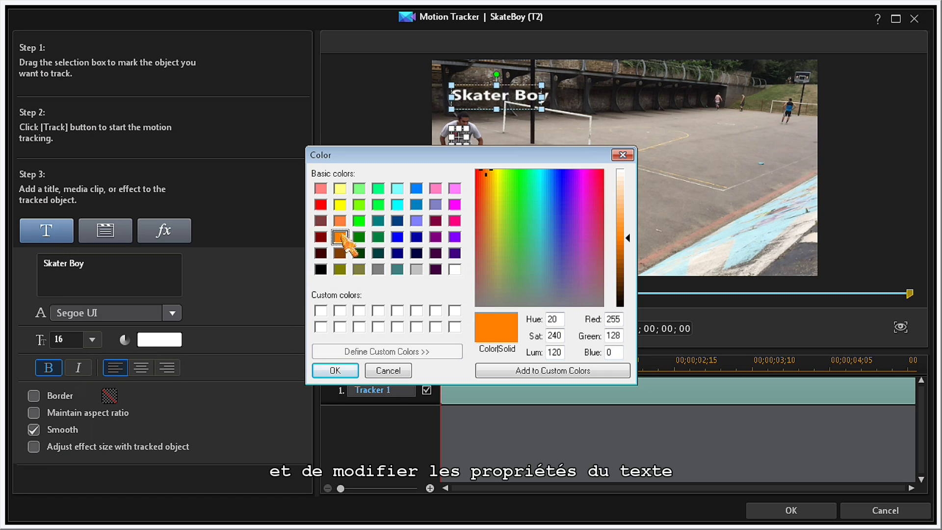
click(335, 370)
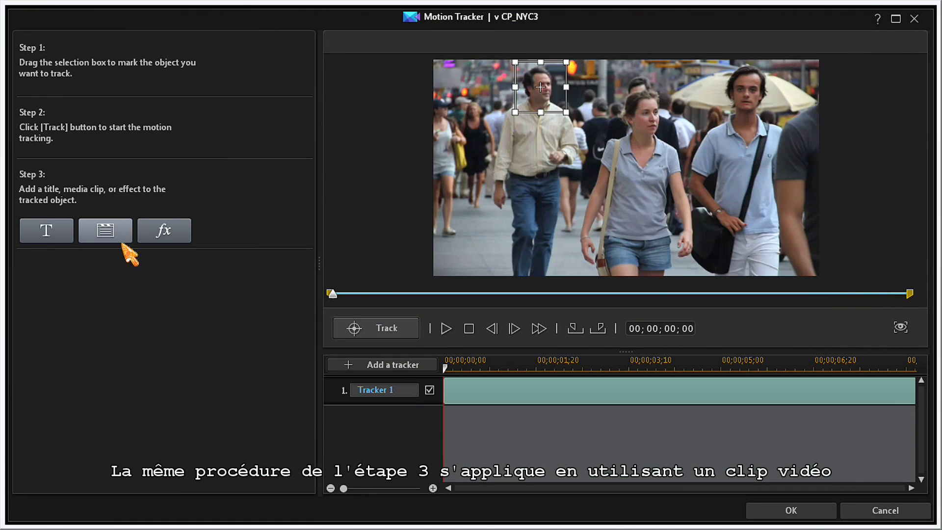
Step: Import a video from the hard drive as the media clip attached to the tracker
click(118, 231)
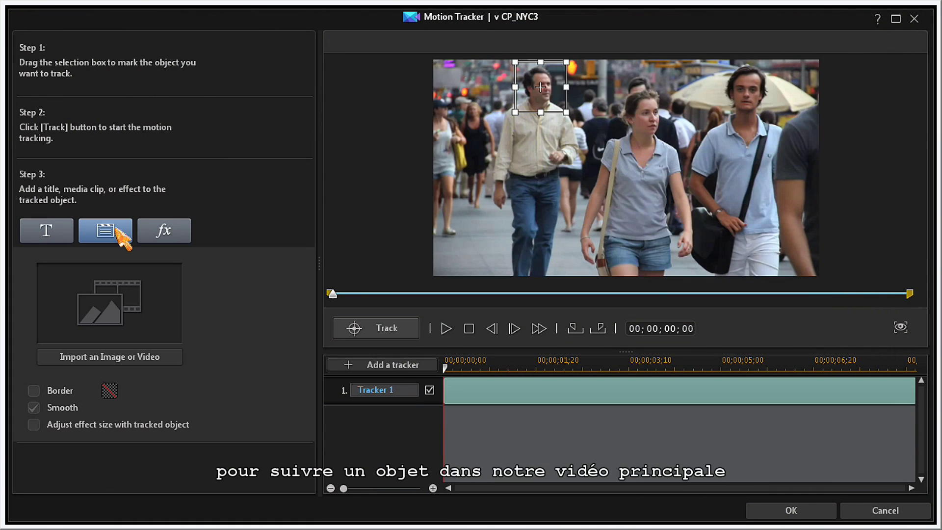
click(160, 360)
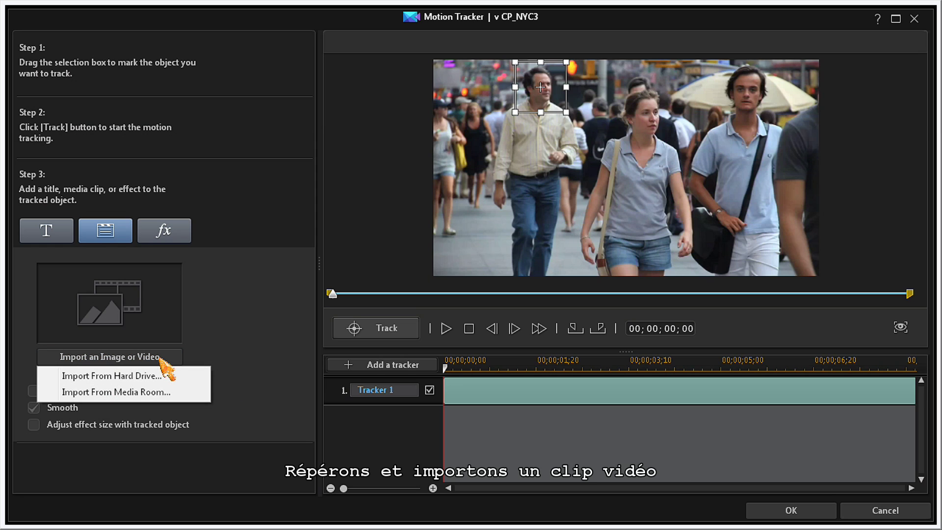
click(183, 378)
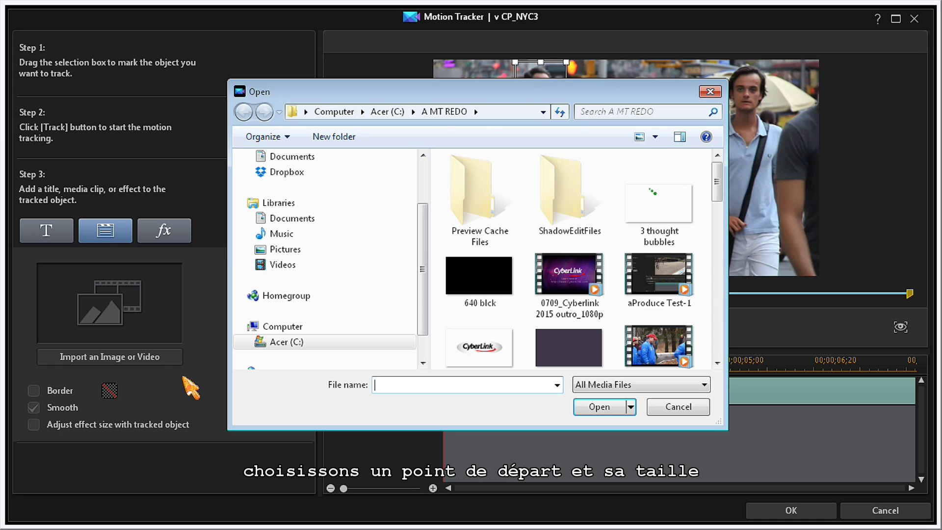
Step: Narrow the tracking box around the man's head and track him through the clip
drag(596, 87, 568, 88)
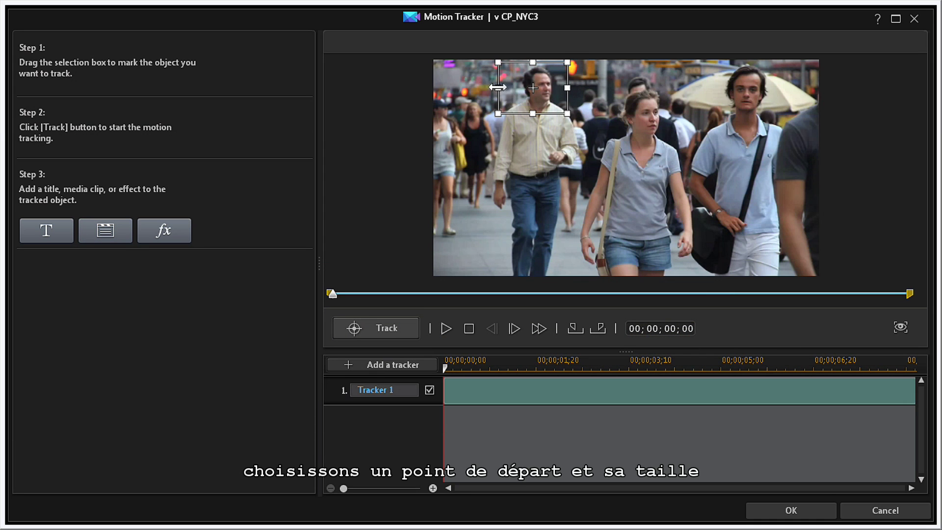
drag(497, 88, 515, 88)
click(385, 329)
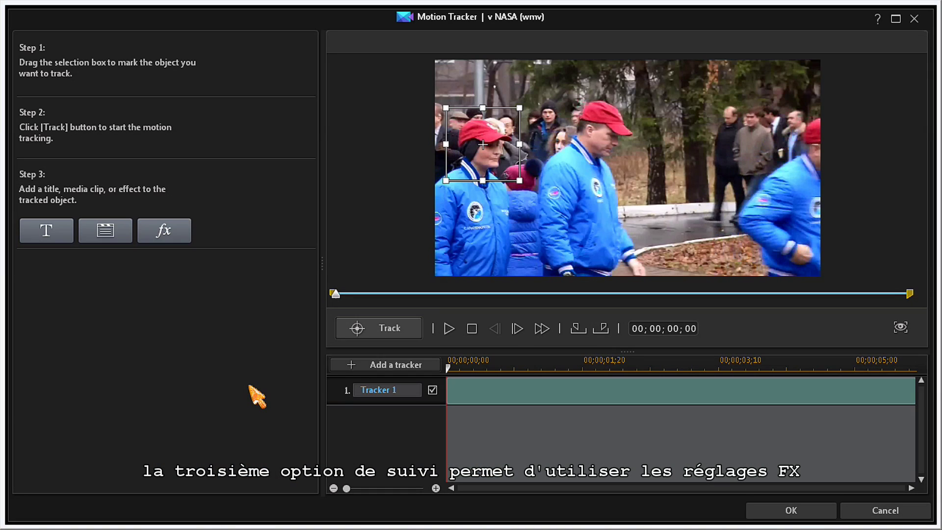
Step: Switch the tracked woman's effect from Mosaic to Spotlight with a yellow light colour
click(169, 238)
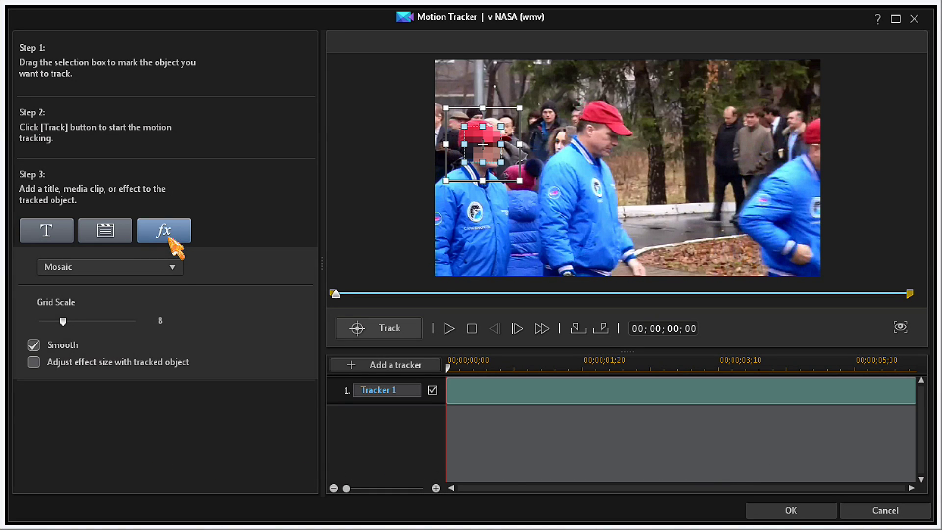
click(173, 266)
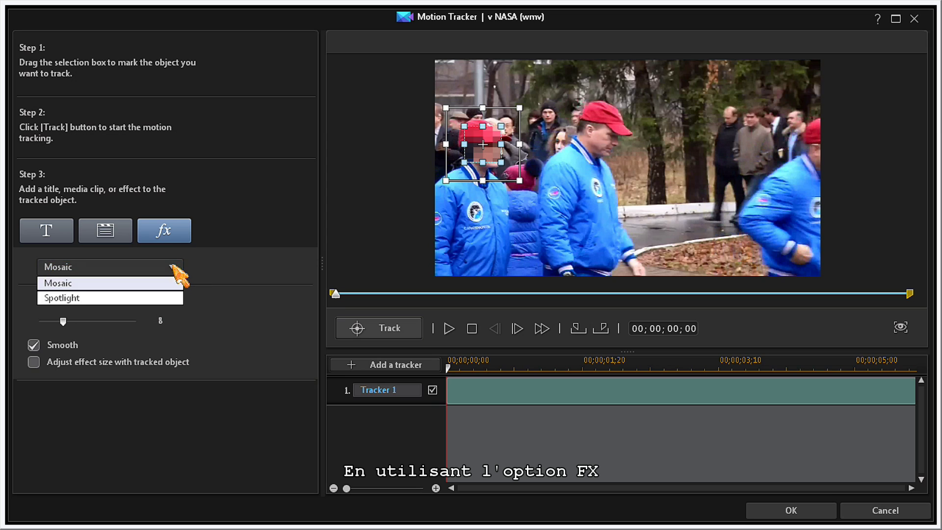
click(178, 299)
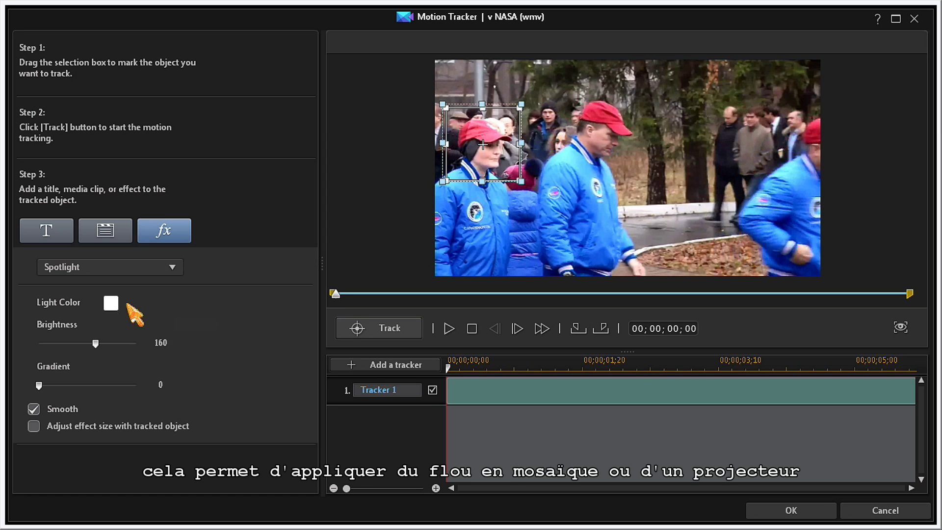
click(111, 303)
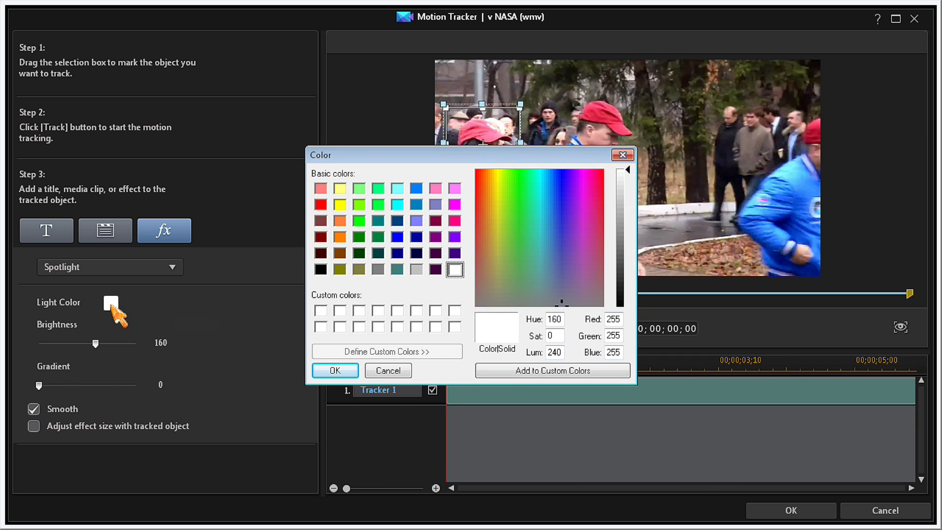
click(340, 204)
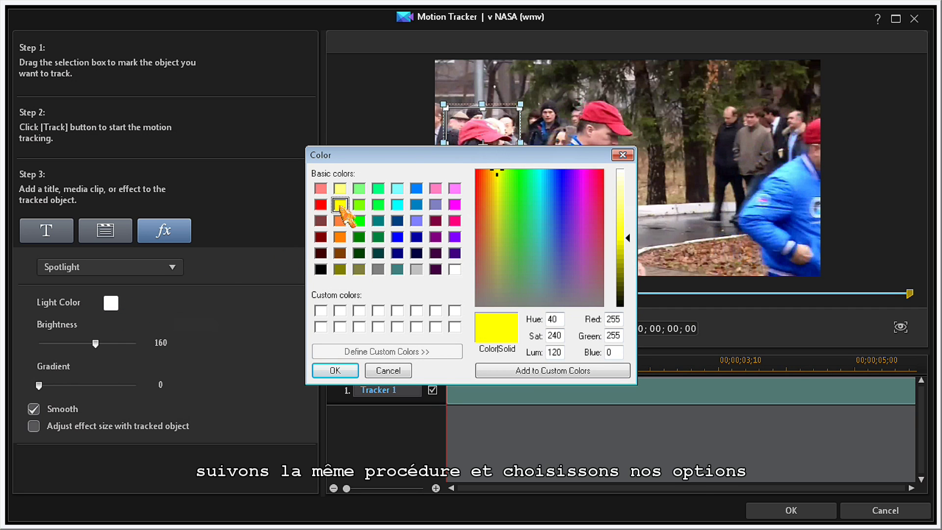
click(328, 370)
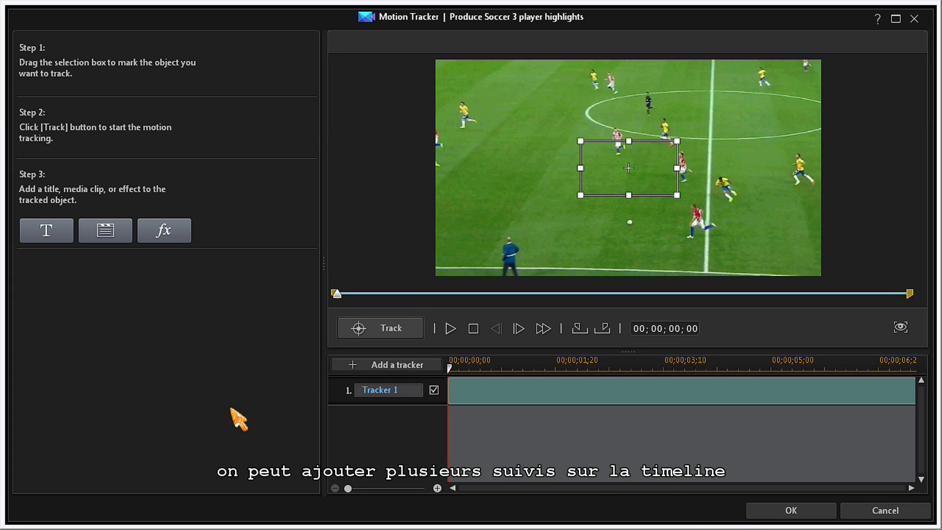
Step: Add Tracker 2 and Tracker 3 to the soccer highlights clip's tracker timeline
click(394, 368)
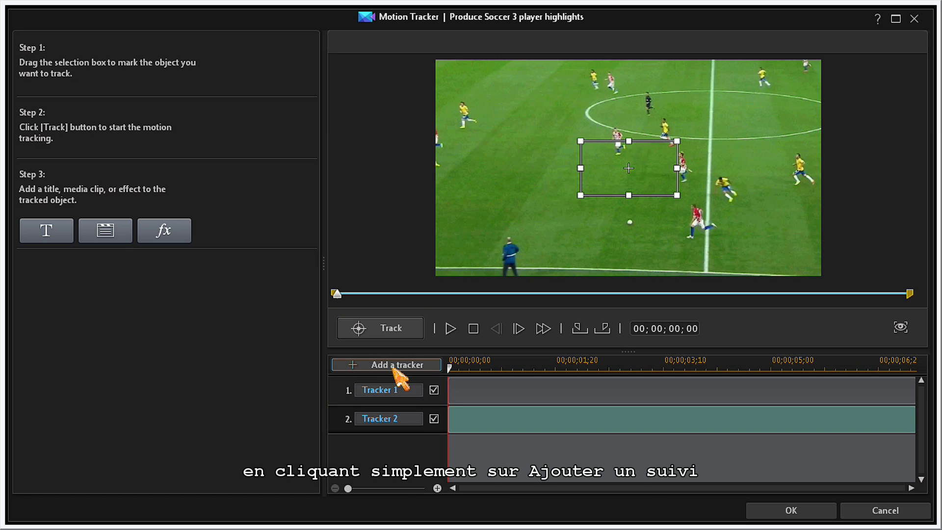
click(392, 367)
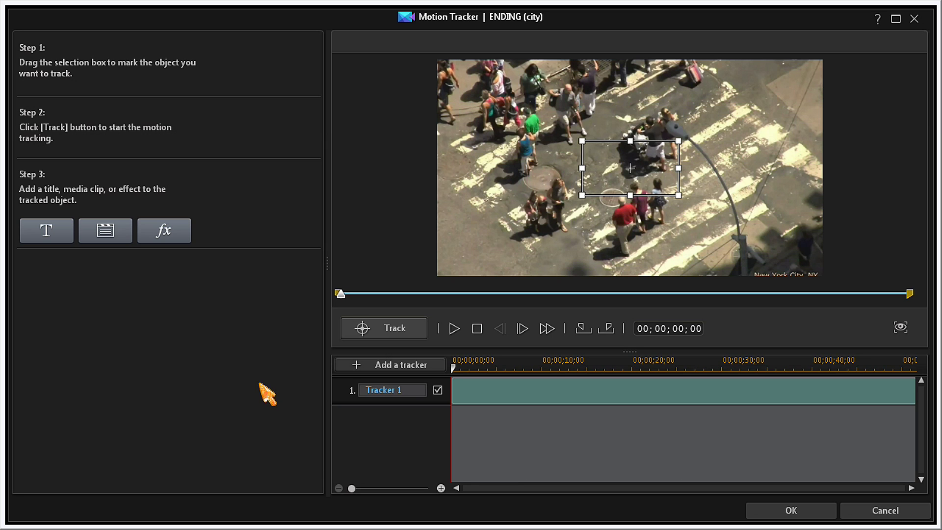
Step: Set Tracker 1's range on the city clip from 07;20 to 09;20
drag(341, 294, 426, 298)
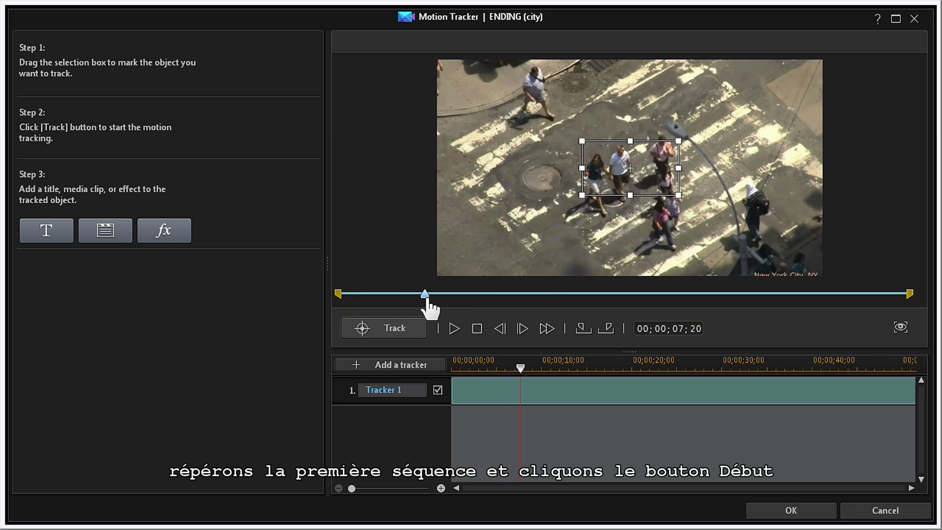
click(582, 328)
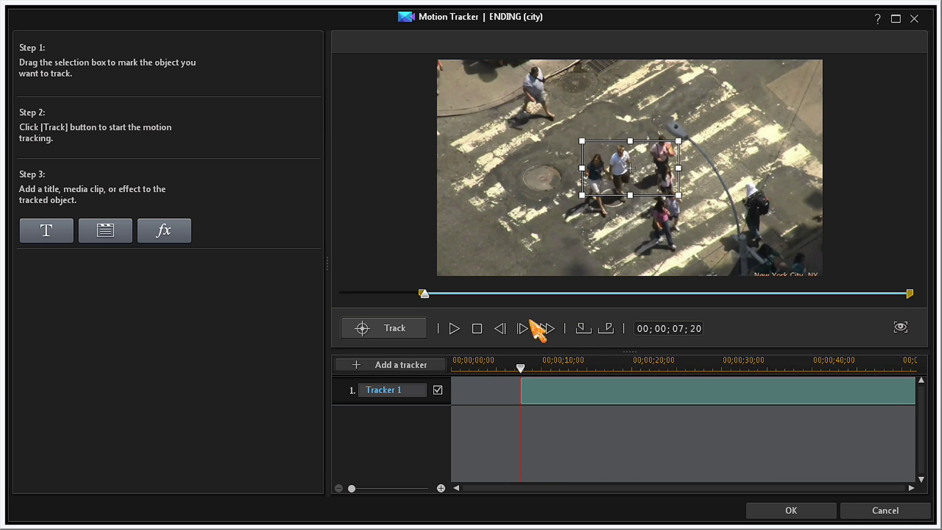
drag(424, 296, 450, 305)
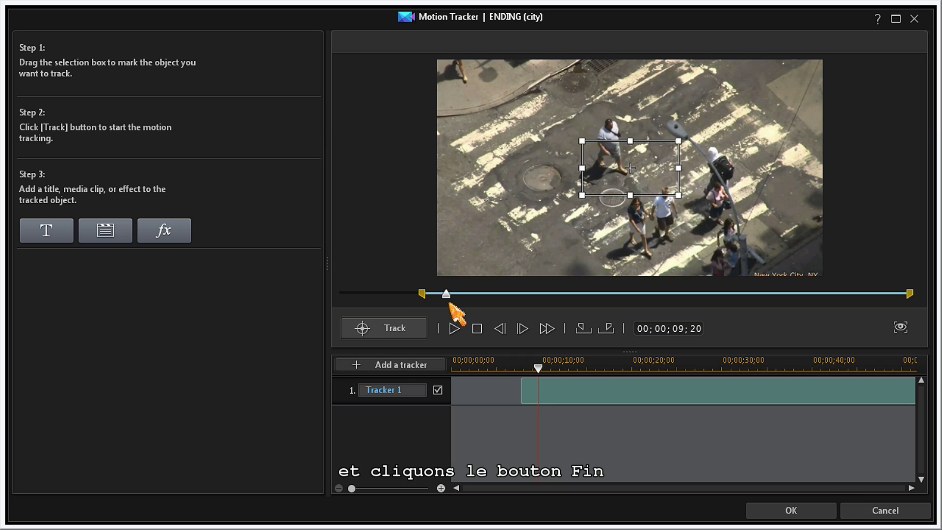
click(609, 329)
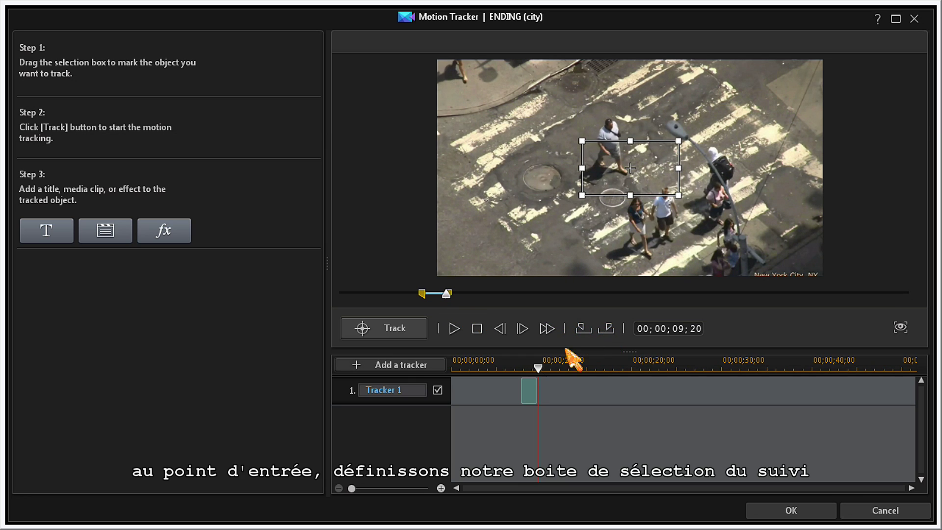
Step: Move the box onto the walking man at top-left and track him from 07;20
click(530, 385)
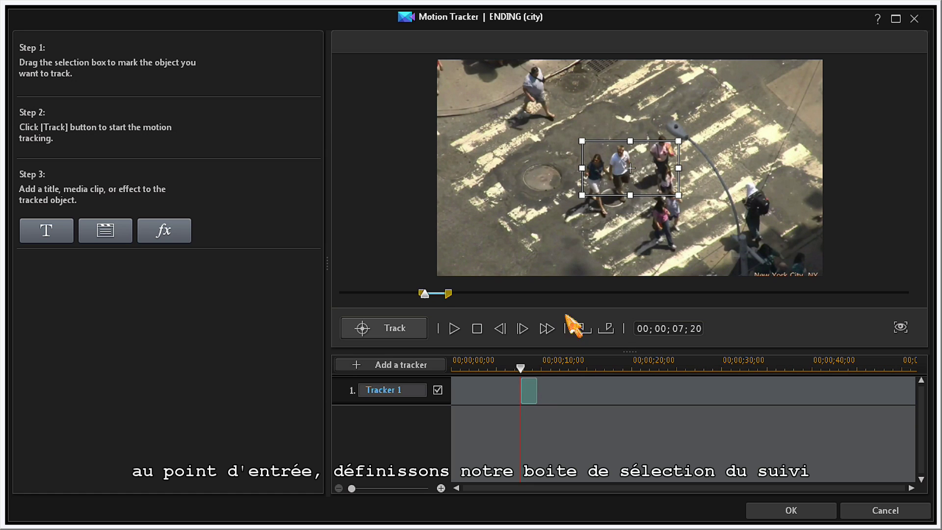
drag(631, 170, 536, 93)
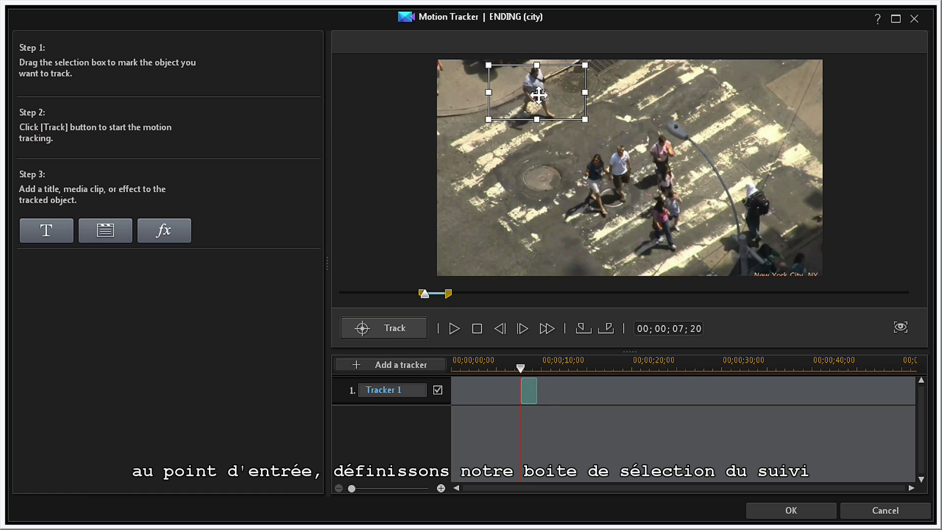
click(417, 325)
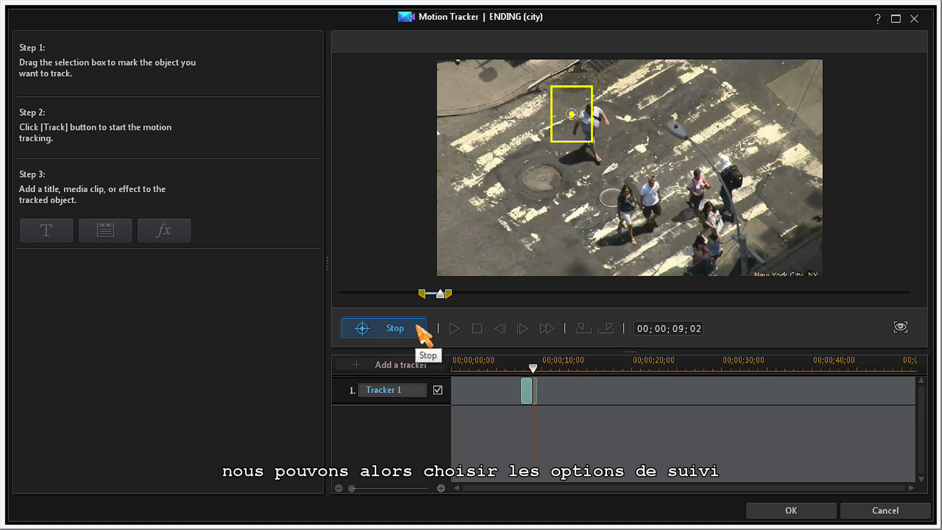
click(417, 327)
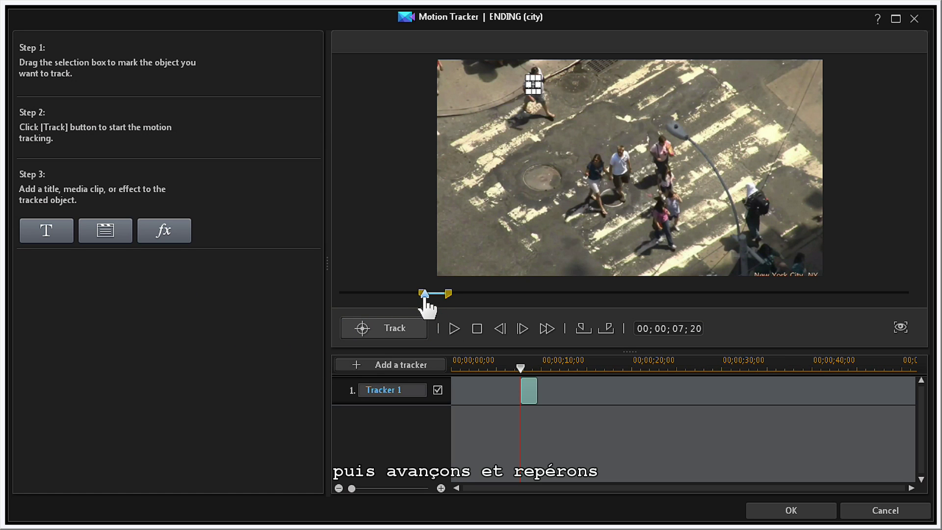
drag(425, 299, 470, 300)
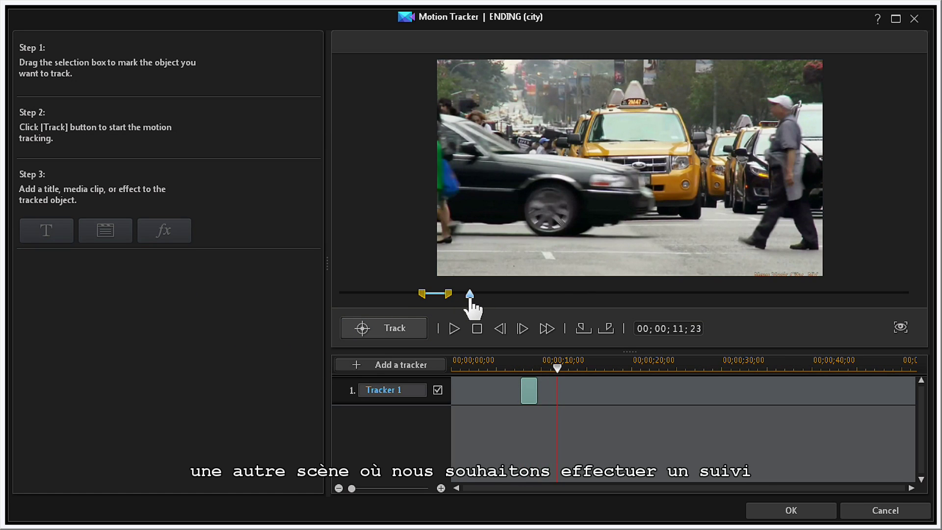
Step: Add Tracker 2 with a range from 11;23 to 14;03
click(425, 368)
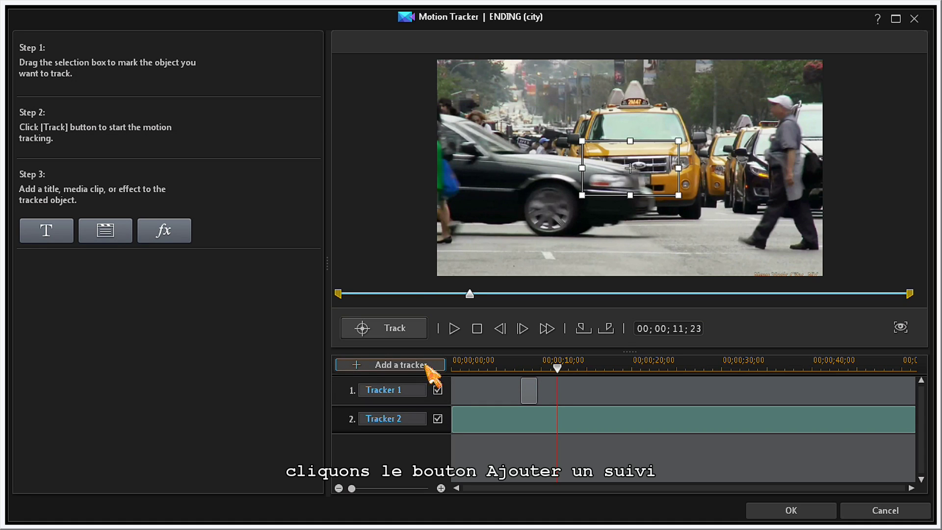
click(582, 329)
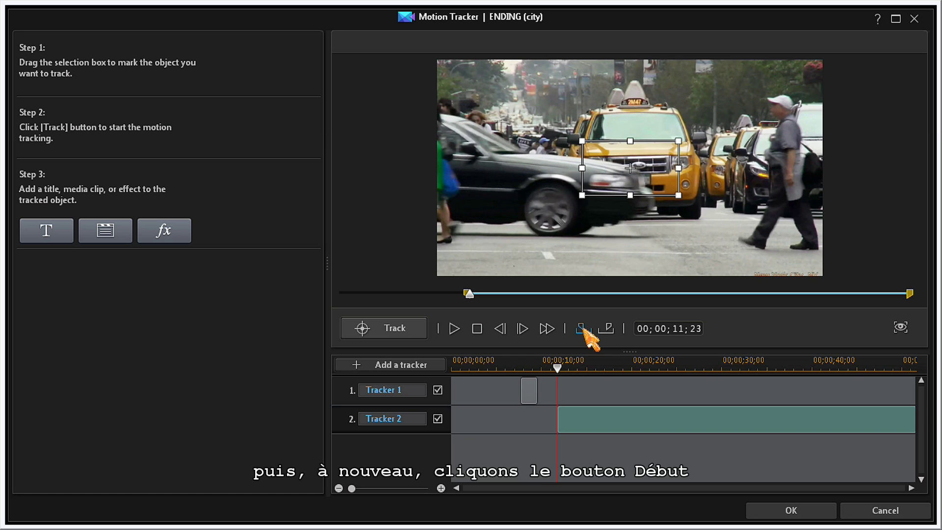
drag(469, 299, 497, 302)
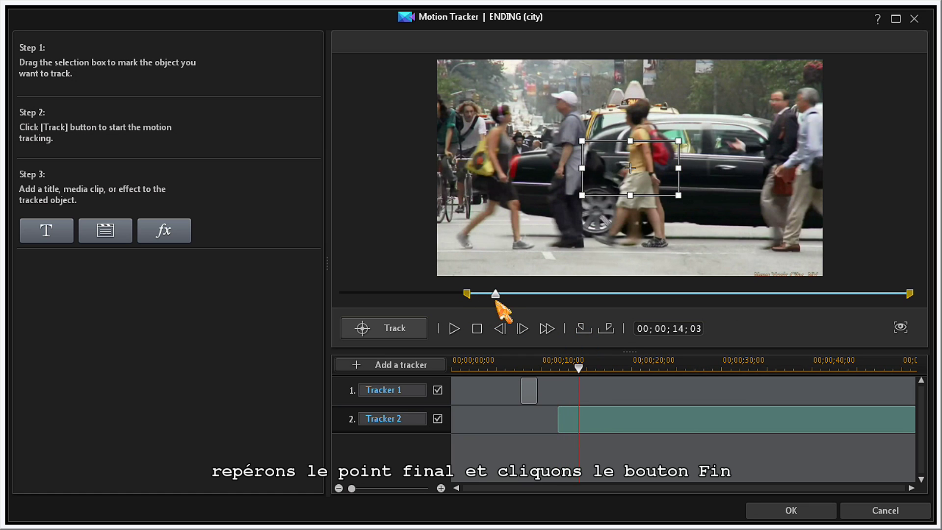
click(609, 329)
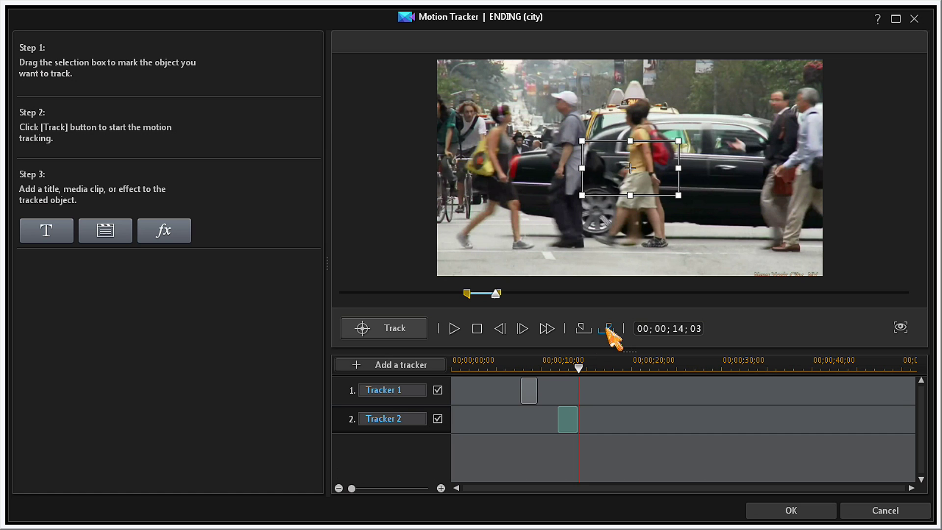
Step: Place Tracker 2's box on the walking man at right at its 11;23 start frame
drag(580, 375, 568, 382)
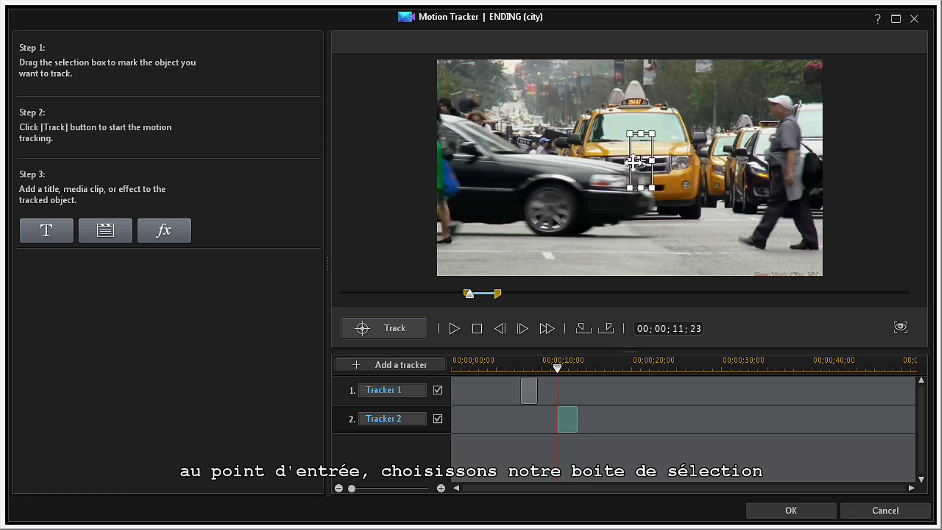
drag(638, 160, 786, 142)
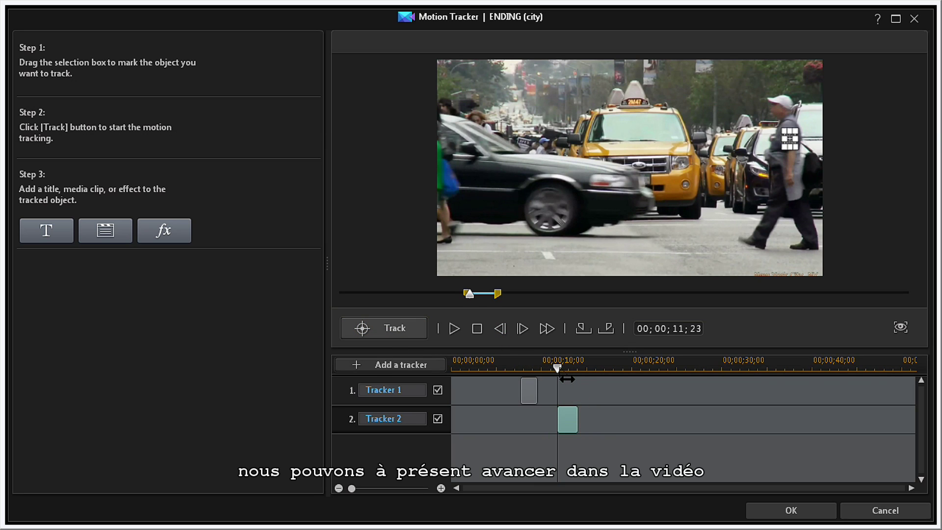
drag(567, 379, 641, 385)
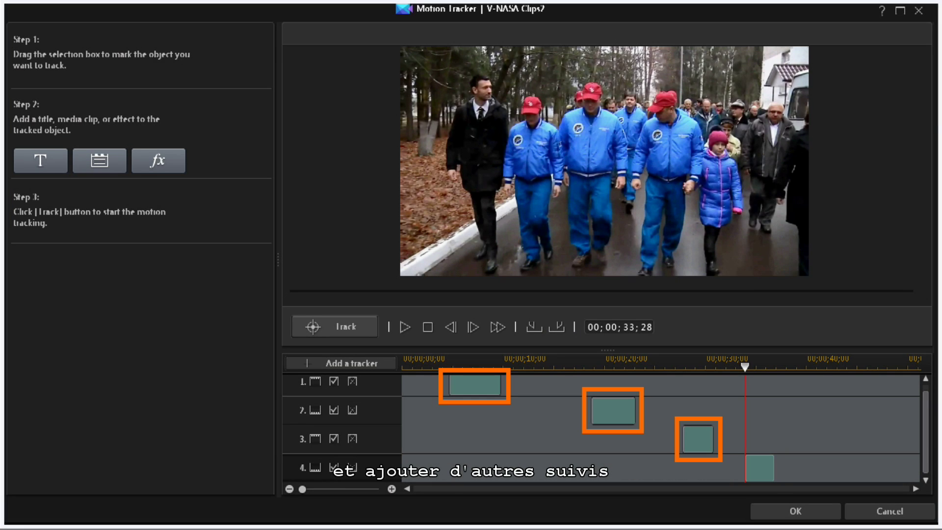